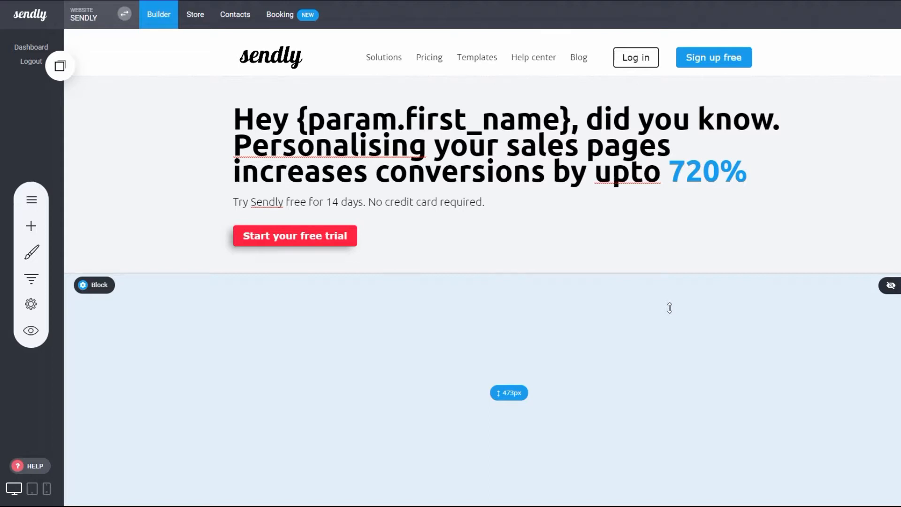
Start a new personalization tag named users_id in the website's Personalization settings
click(30, 305)
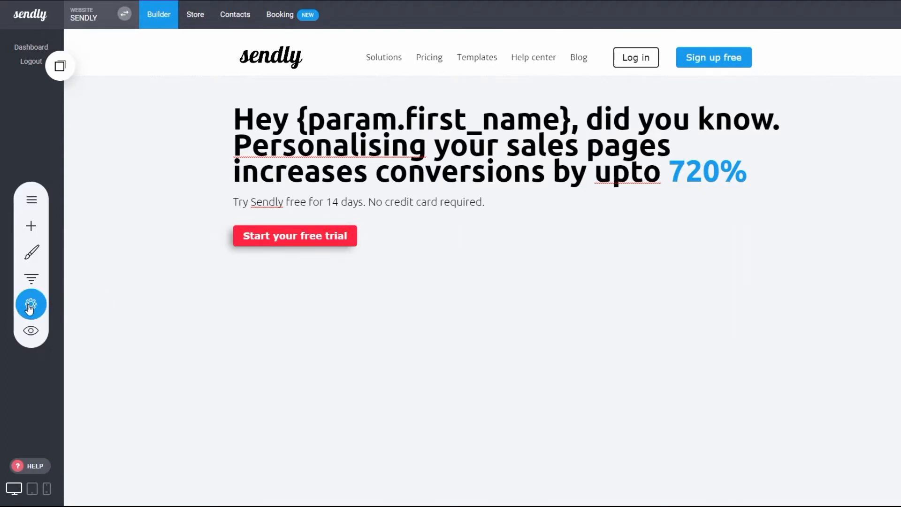
click(29, 308)
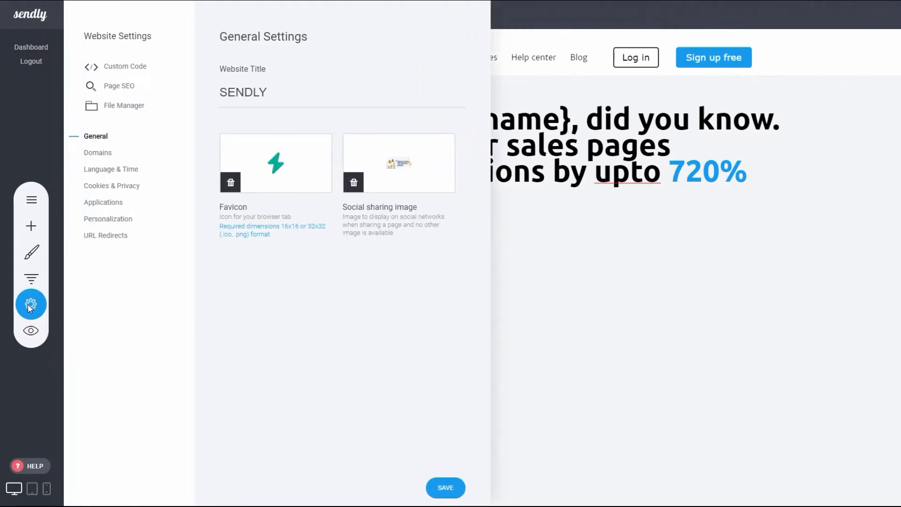
click(110, 220)
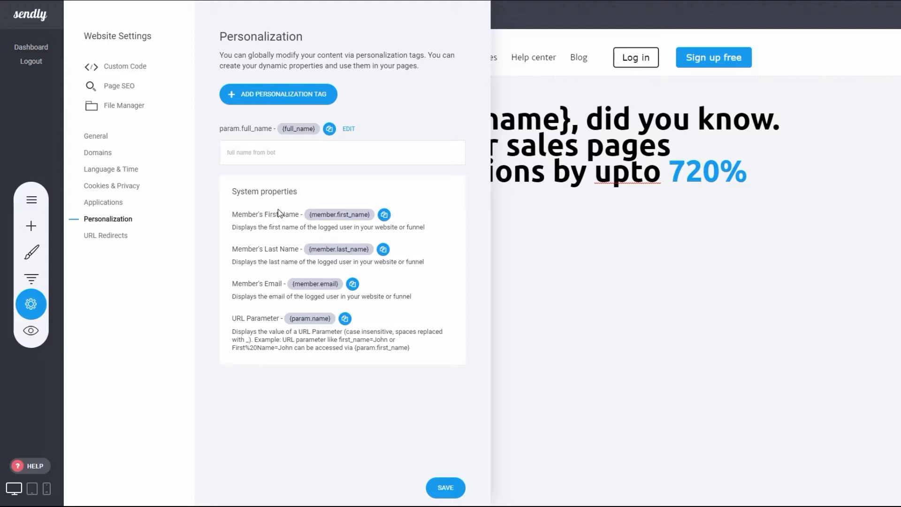
click(257, 100)
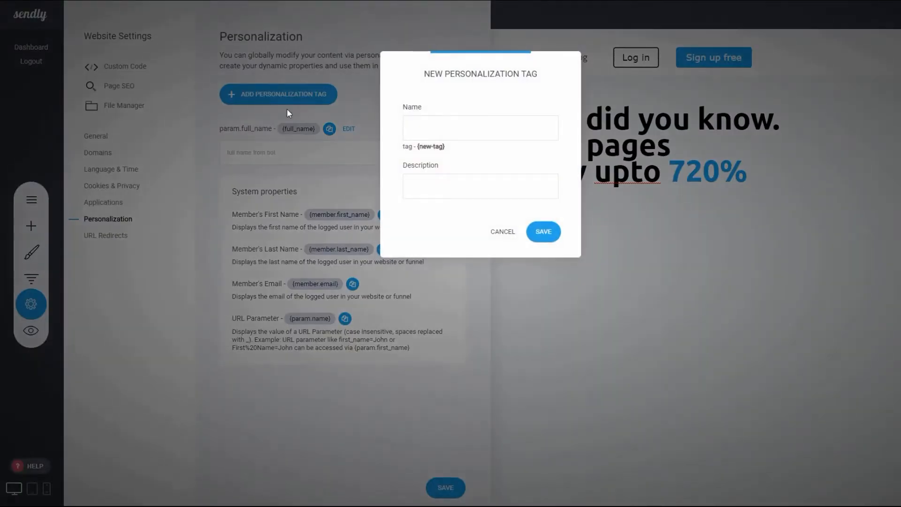
click(463, 132)
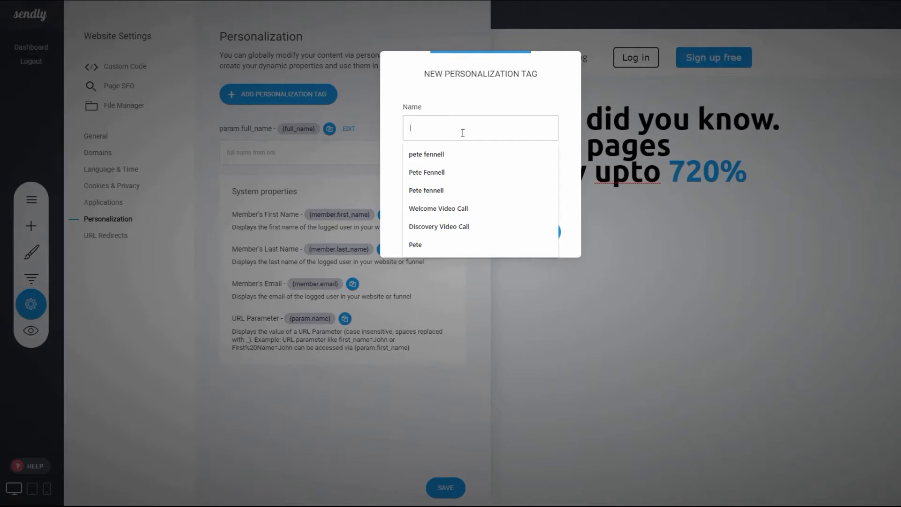
text(user)
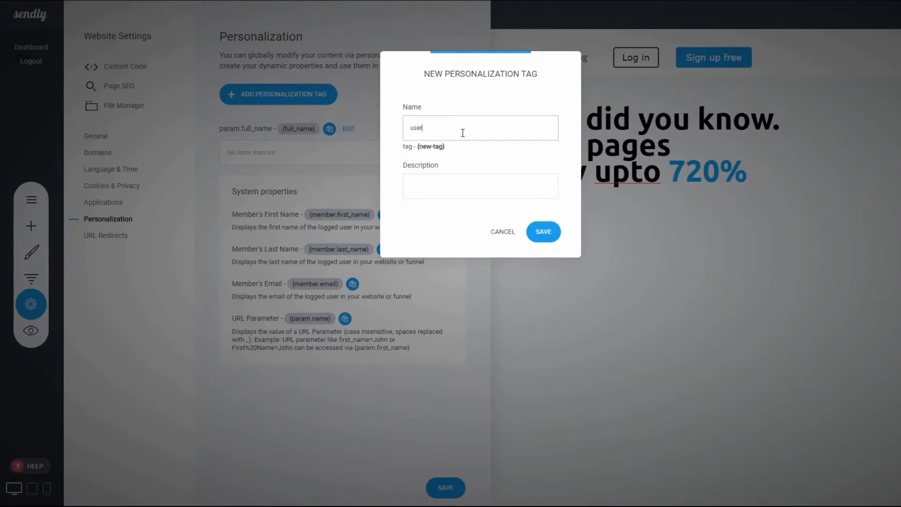
text(s_id)
click(465, 152)
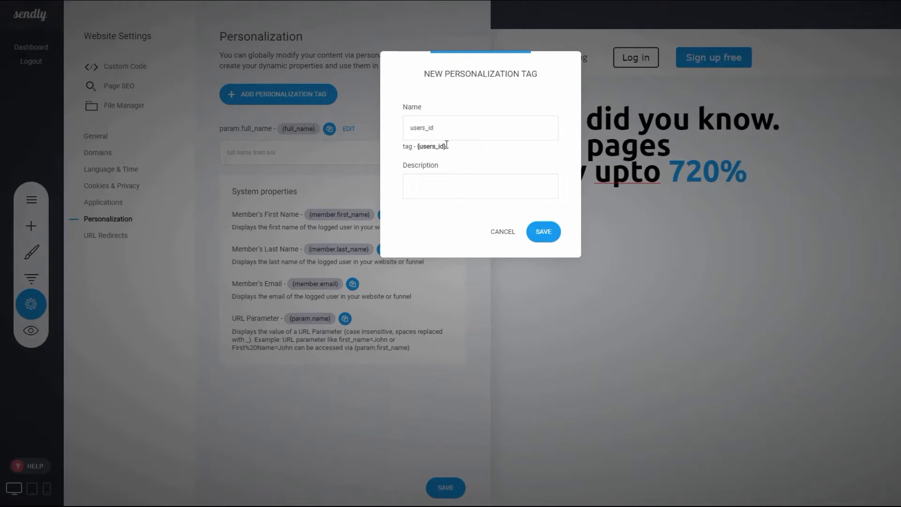
Give the new tag the description "chatbot user id" and save it
click(426, 180)
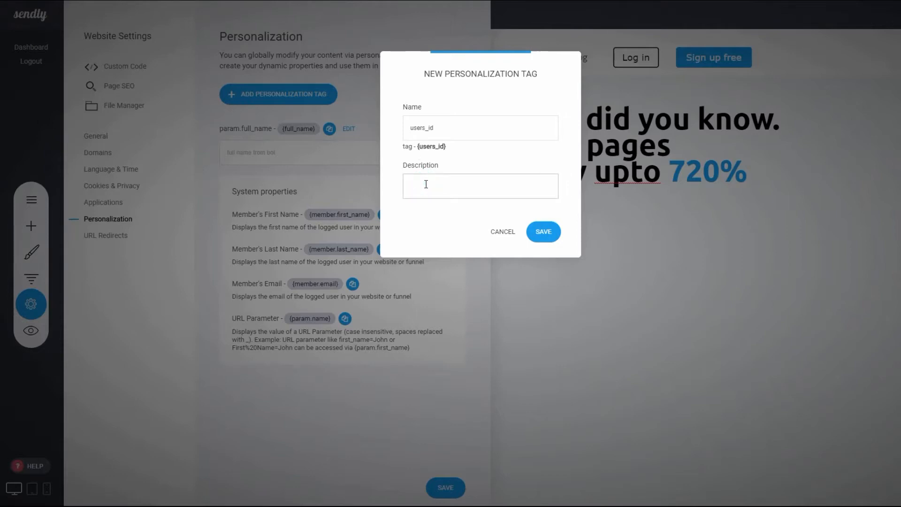
text(chatbot user id)
click(542, 237)
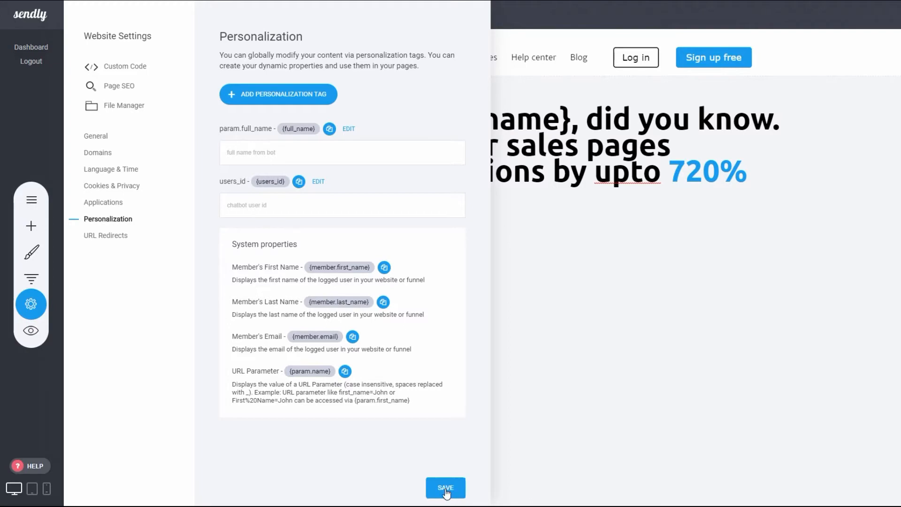
Close the website settings and examine the first_name part of the {param.first_name} placeholder in the page heading
click(535, 340)
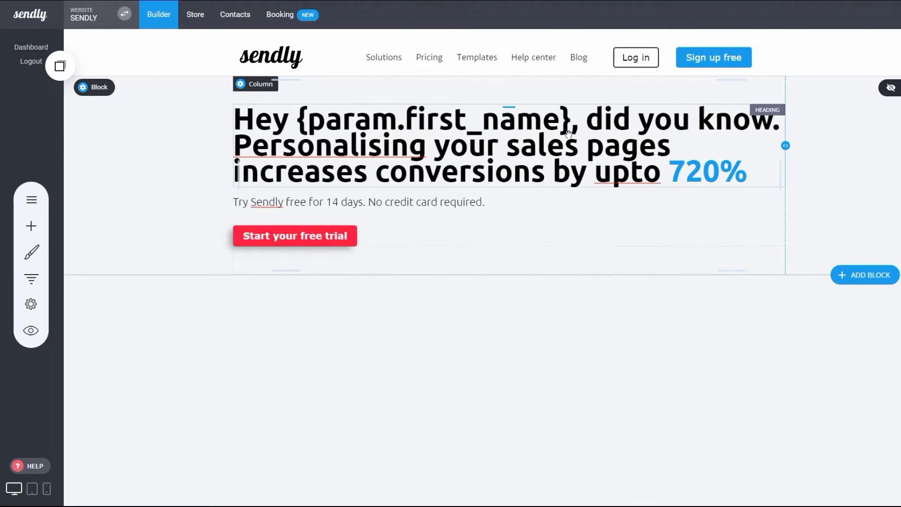
click(535, 117)
key(ctrl+a)
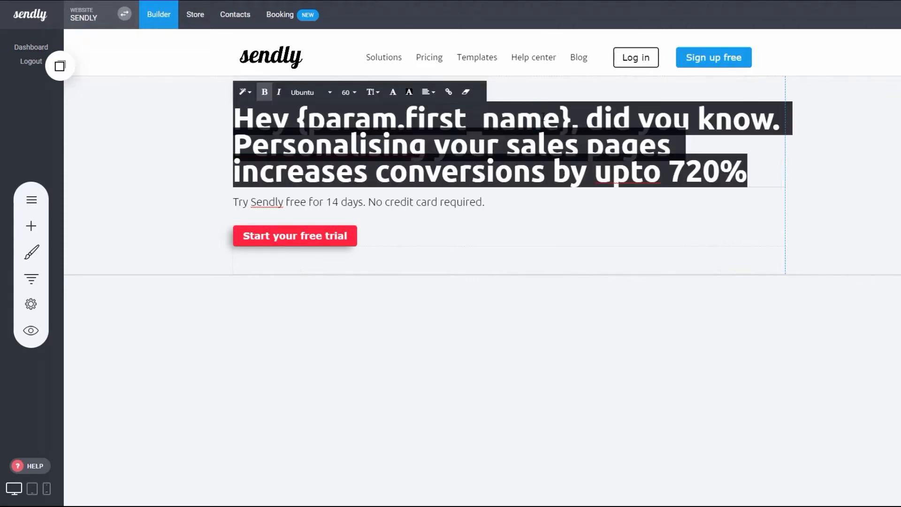
click(543, 118)
drag(560, 118, 409, 118)
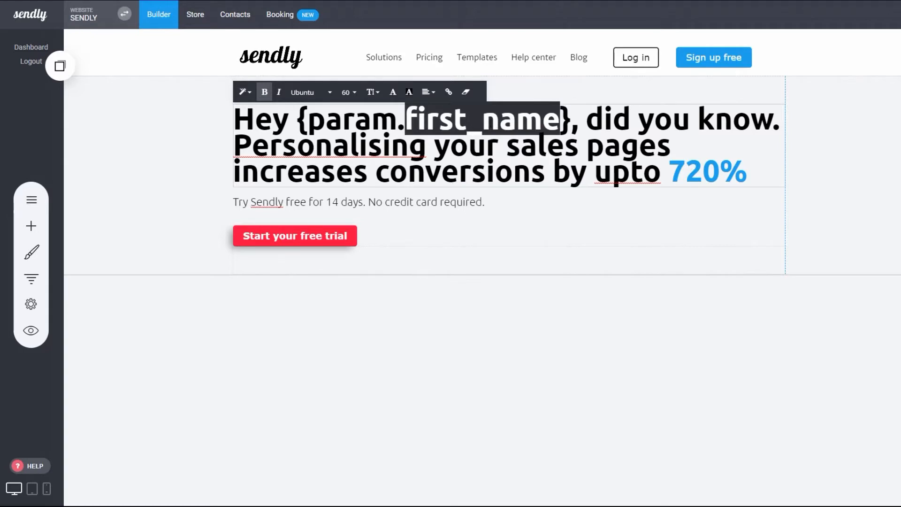
click(580, 118)
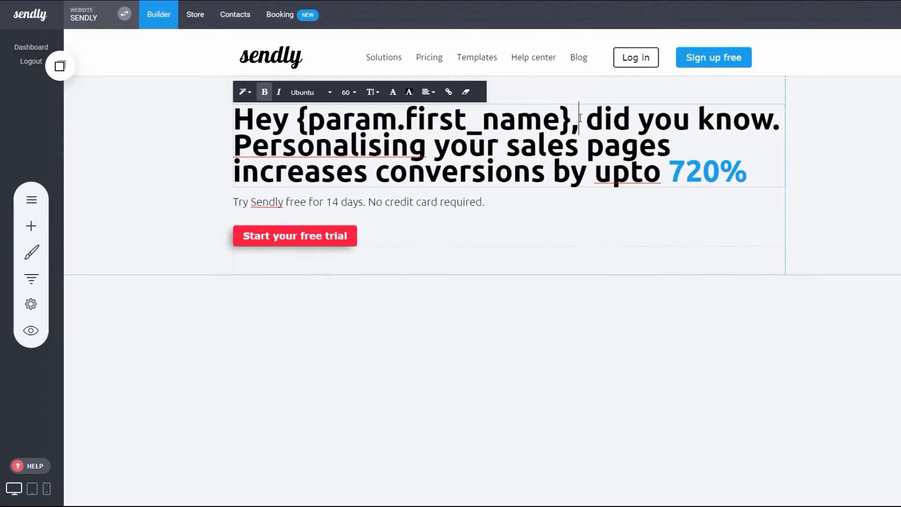
Review the custom tags and system properties in the website's Personalization settings
click(31, 304)
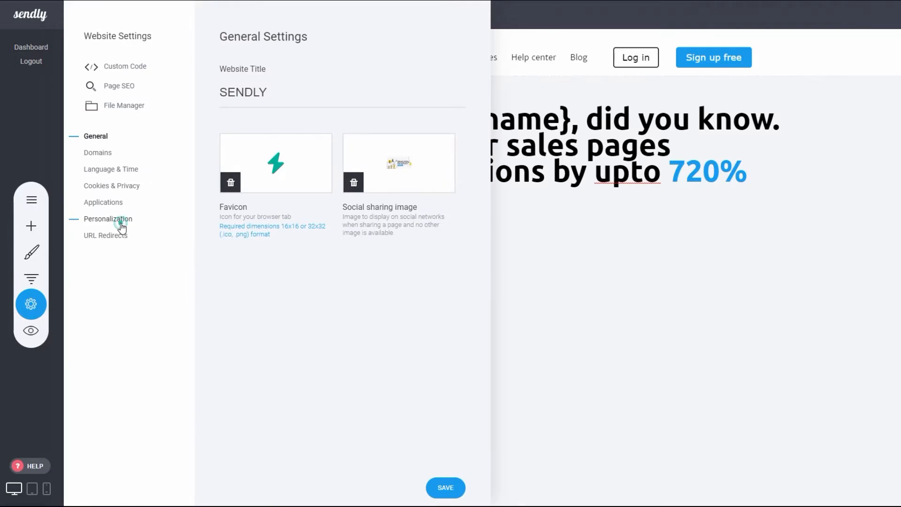
click(122, 224)
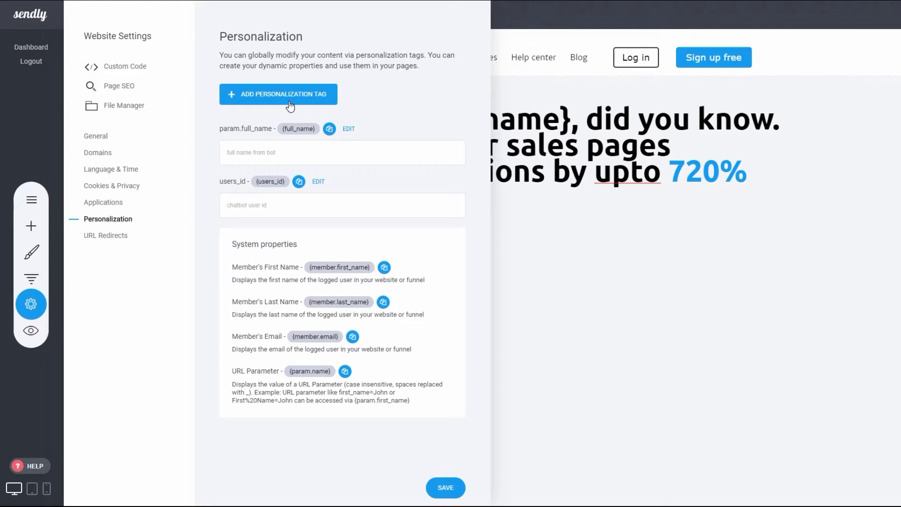
key(Escape)
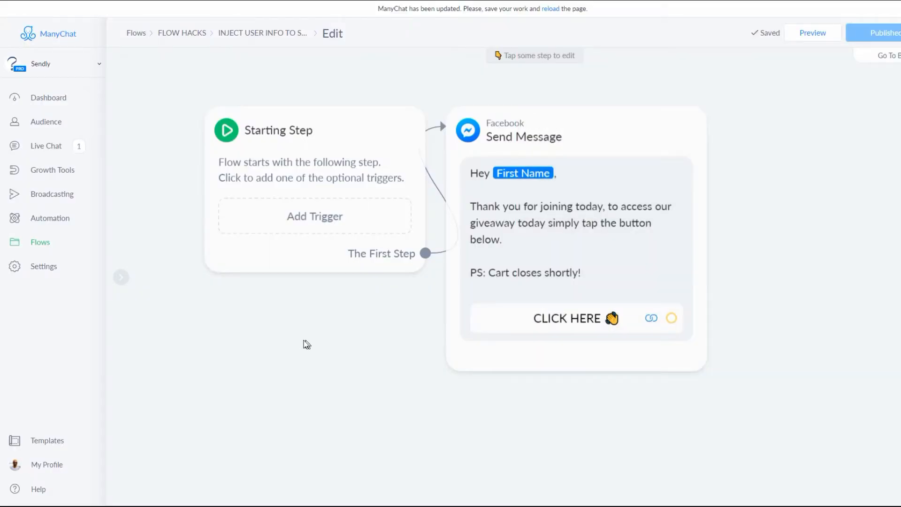
Switch to ManyChat and open the website address of the Send Message step's CLICK HERE button for editing
mouse_move(468, 366)
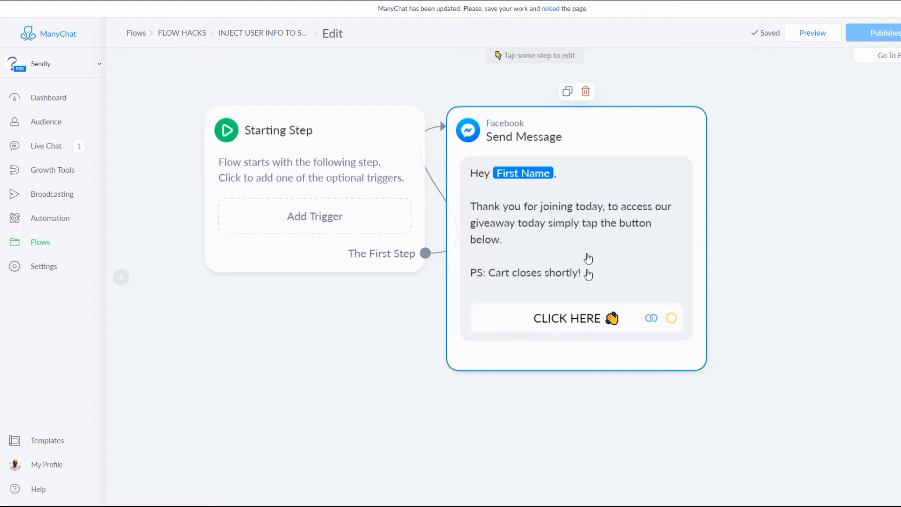
click(559, 324)
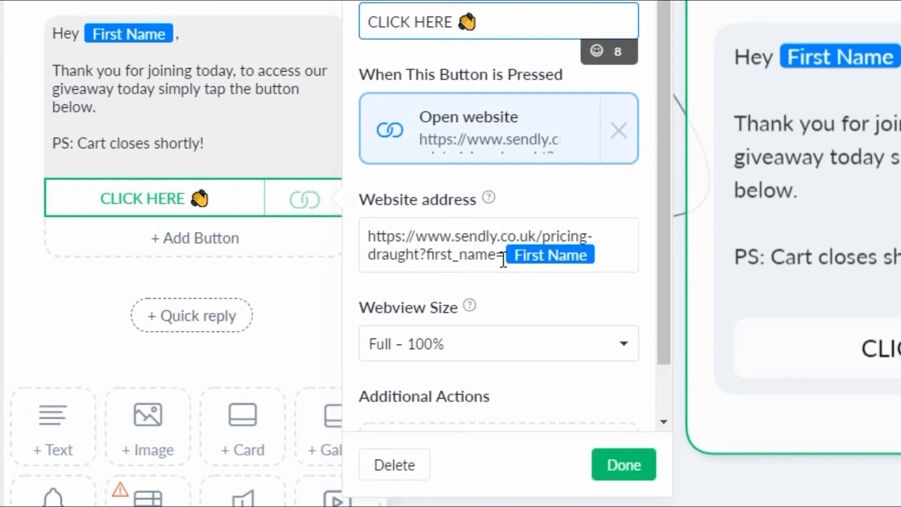
click(609, 251)
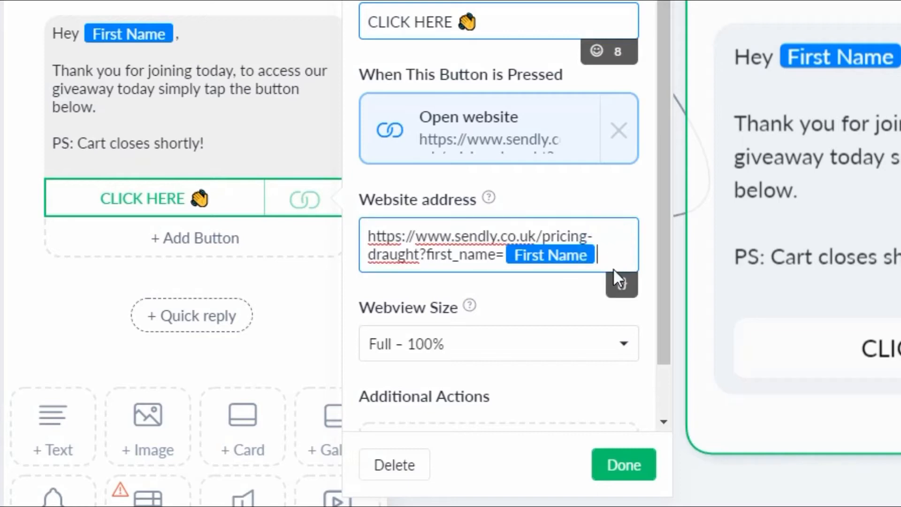
Browse the variables that can be inserted into the CLICK HERE button's website address and close the button editor
click(620, 285)
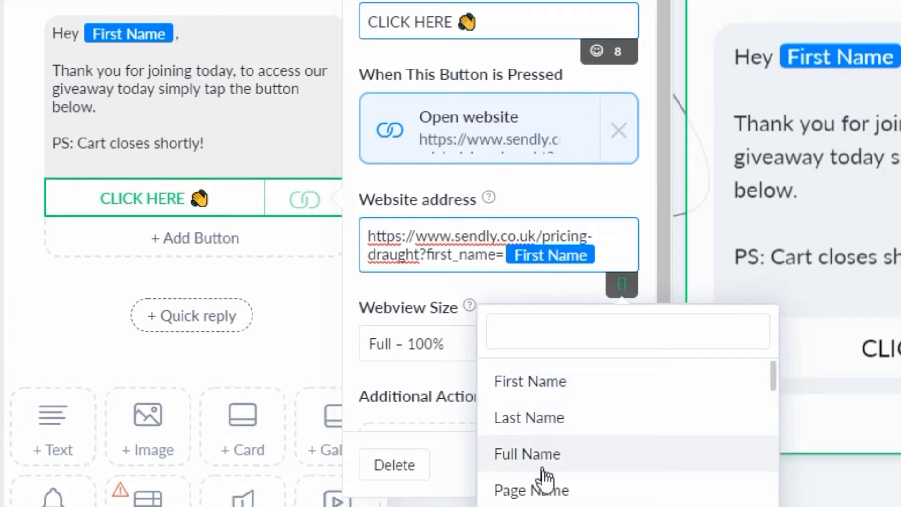
scroll(613, 478, down, 2)
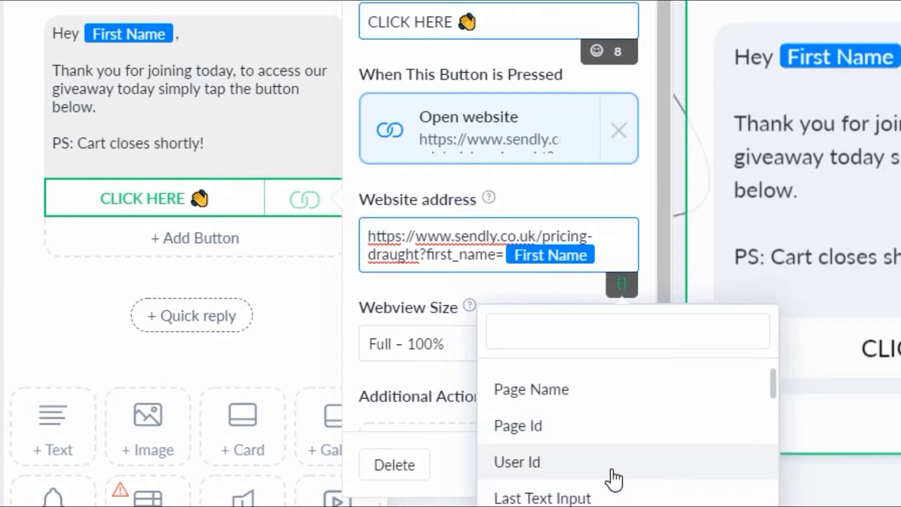
scroll(613, 478, down, 2)
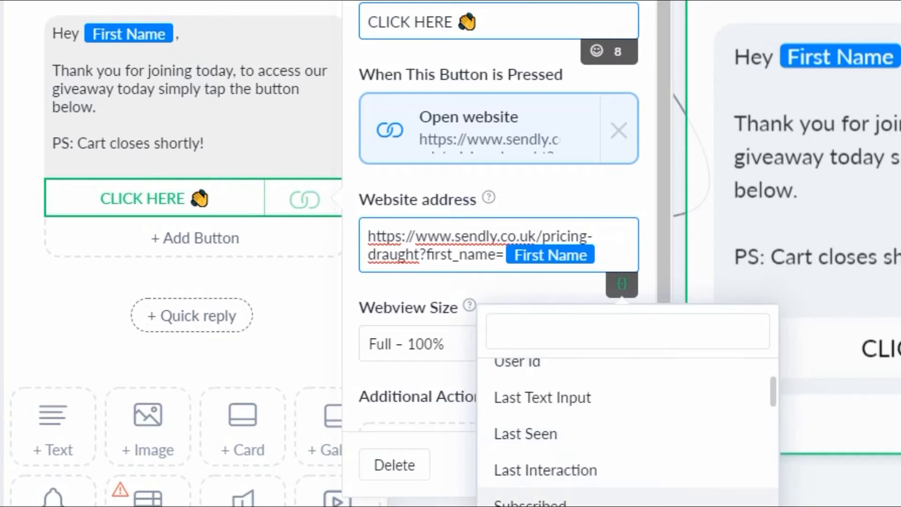
scroll(567, 501, down, 3)
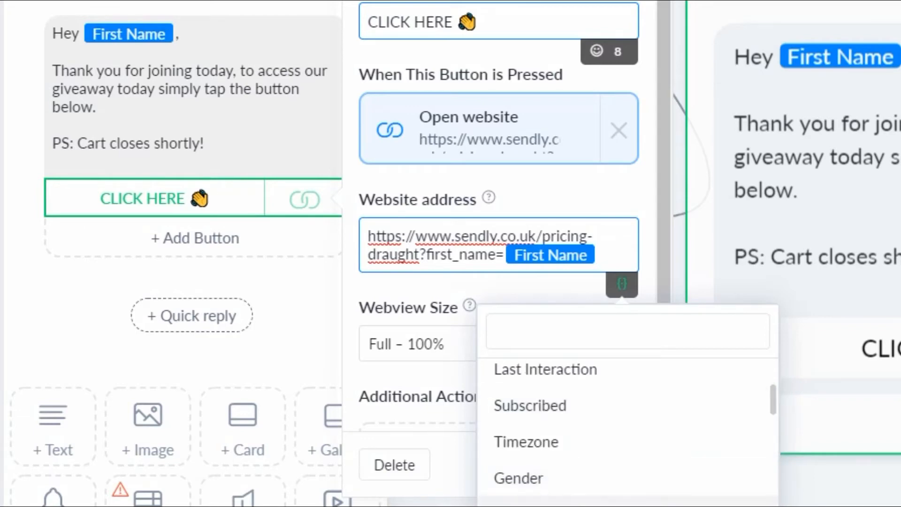
scroll(627, 423, up, 5)
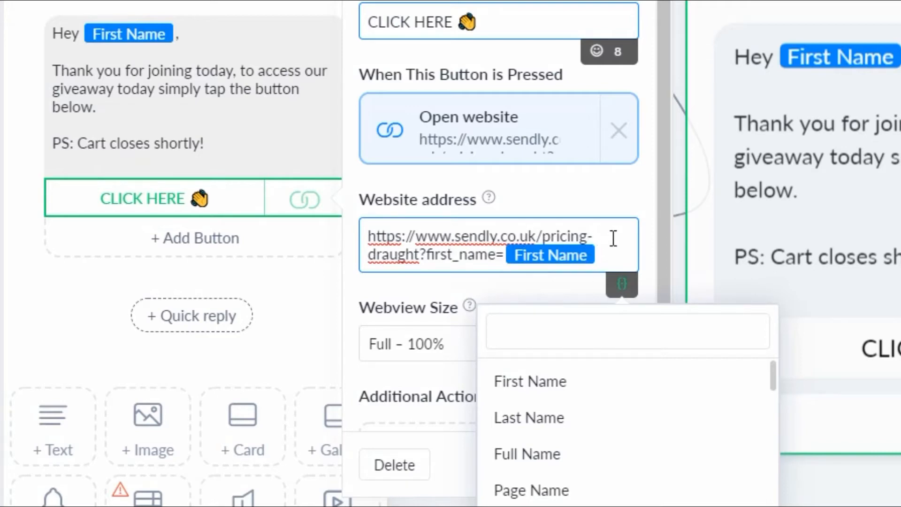
click(614, 238)
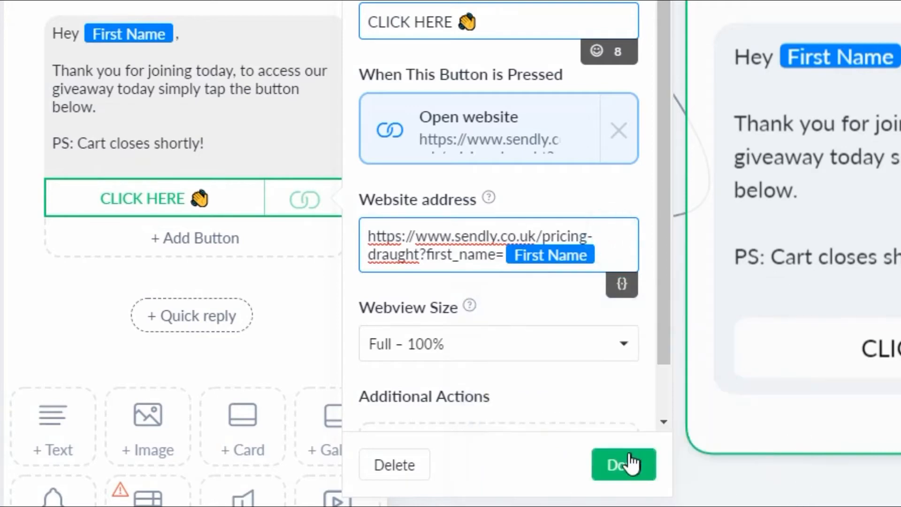
click(626, 466)
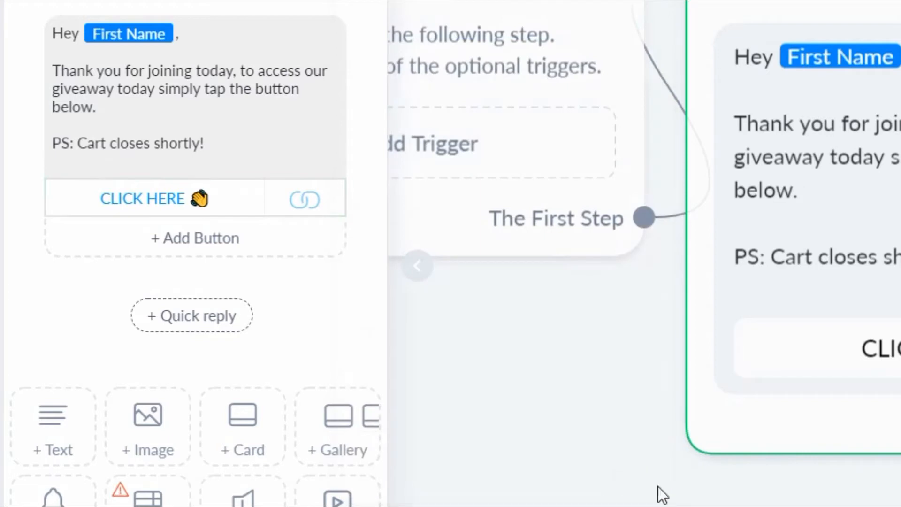
Preview the flow in Messenger, check the personalised page behind the latest CLICK HERE button, and close the page
click(627, 466)
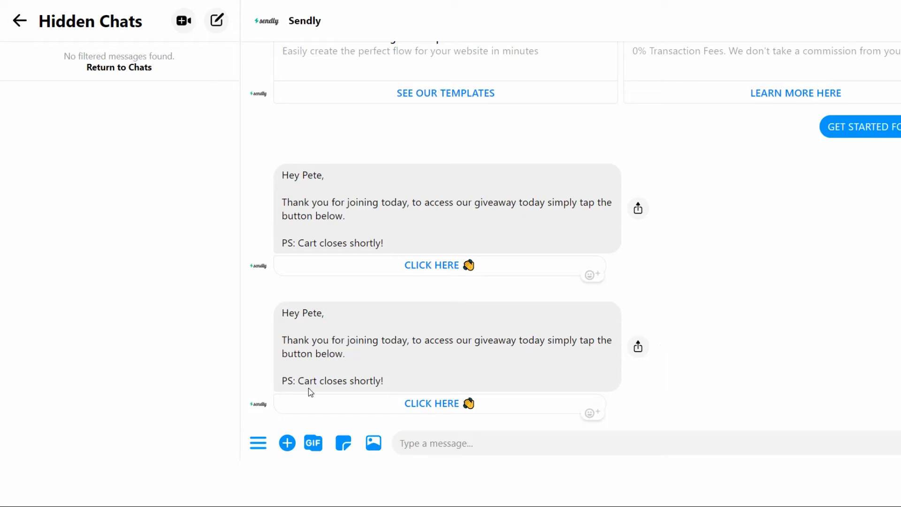
click(436, 405)
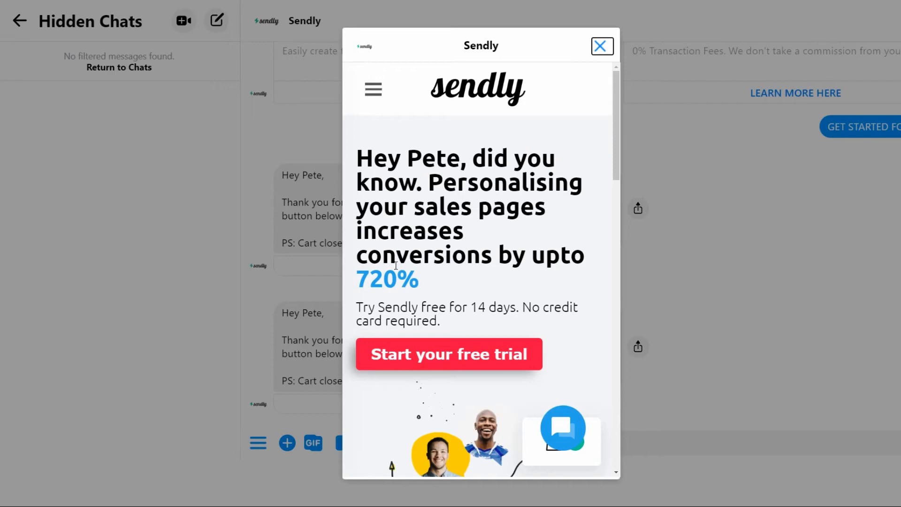
click(601, 47)
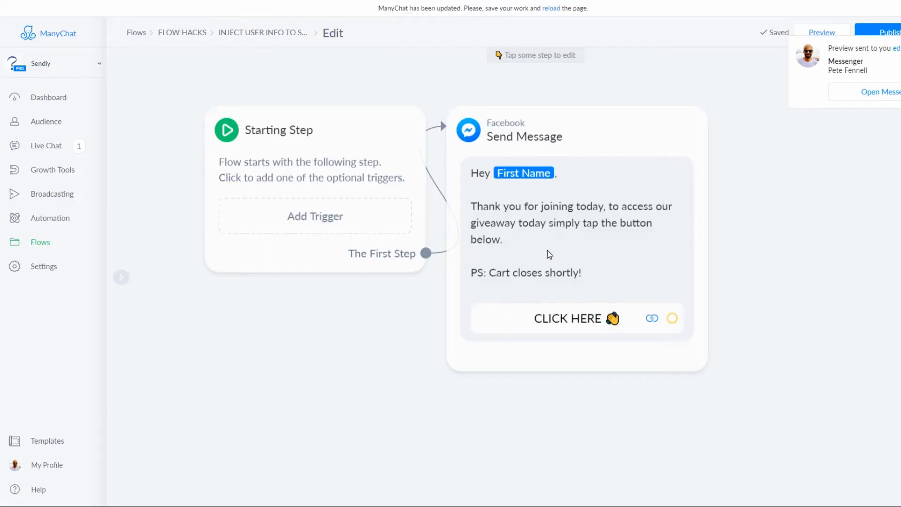
Return to ManyChat and append "&" after the First Name variable in the CLICK HERE button's website address
click(547, 252)
click(562, 240)
click(585, 318)
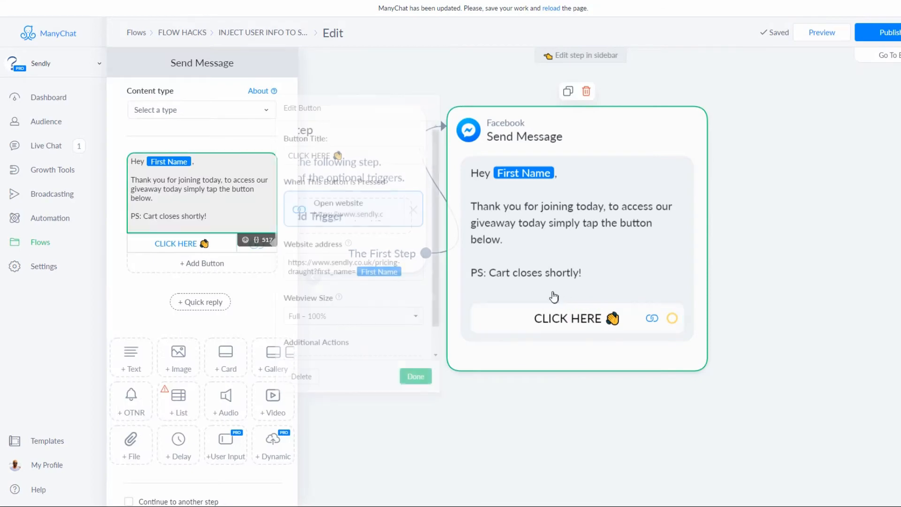
click(412, 272)
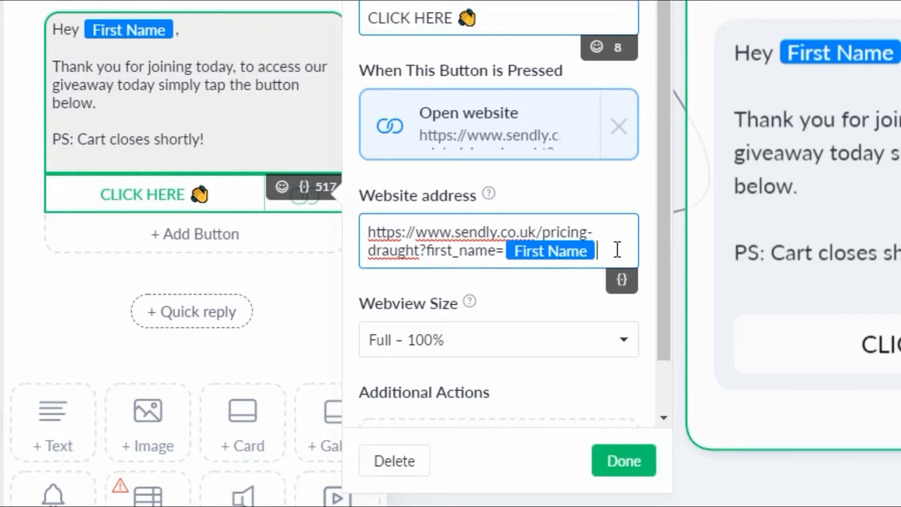
text(&)
Append "last_seen=" after the "&" in the CLICK HERE button's website address
click(620, 285)
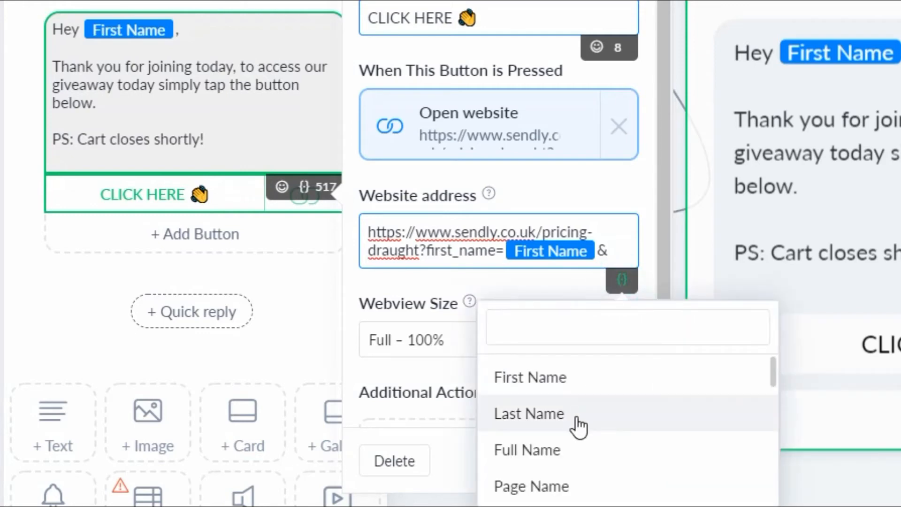
scroll(577, 425, down, 3)
scroll(596, 462, down, 3)
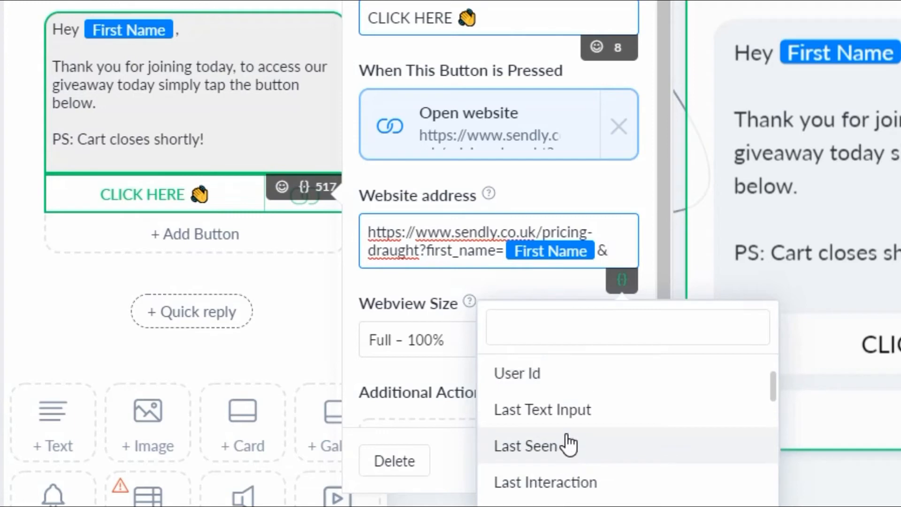
scroll(567, 437, up, 6)
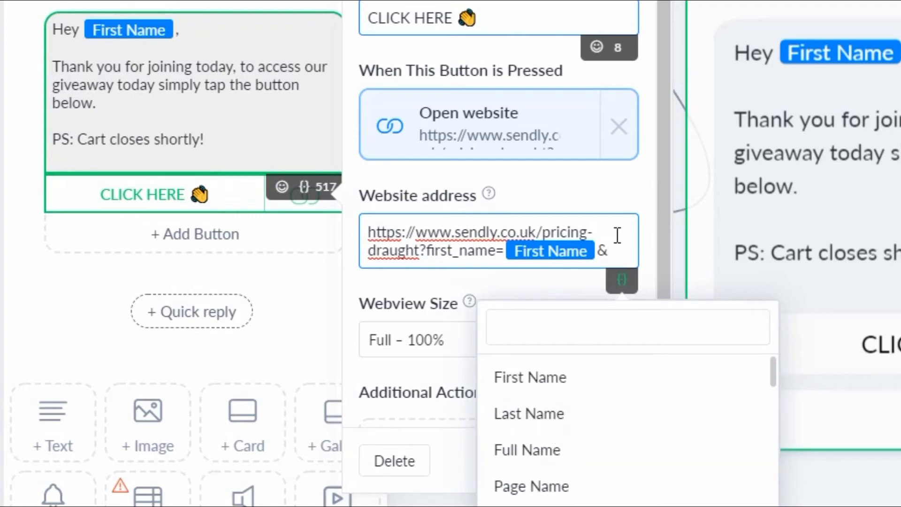
text(ast)
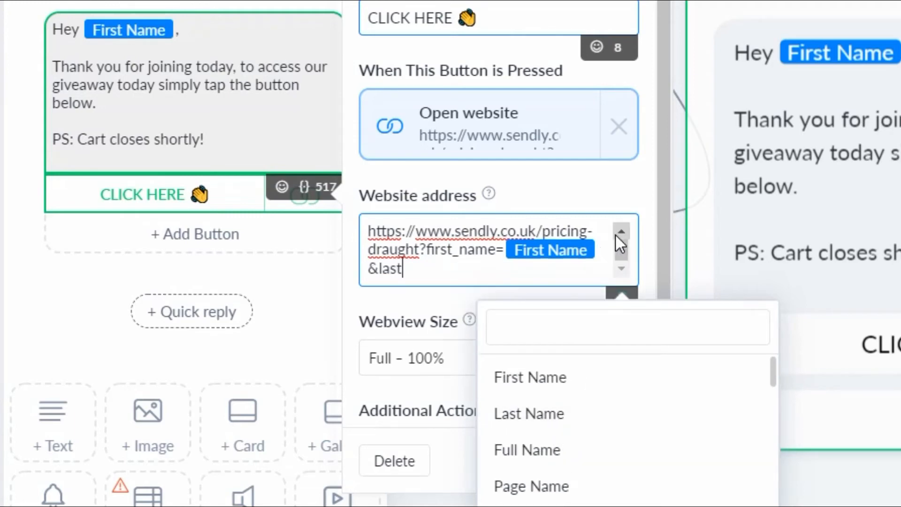
text(_seen)
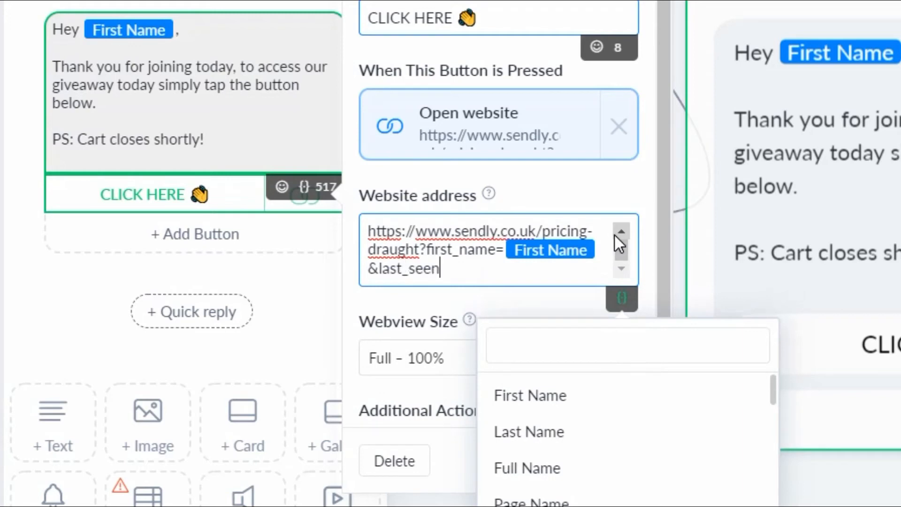
text(=)
Insert the Last Seen variable after "last_seen=" in the website address and finish editing the CLICK HERE button
scroll(577, 453, down, 3)
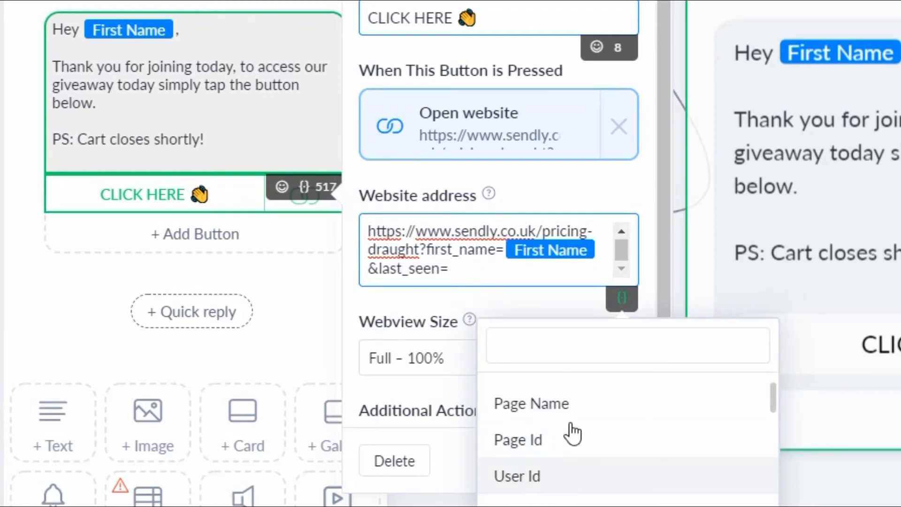
scroll(570, 458, down, 3)
click(546, 447)
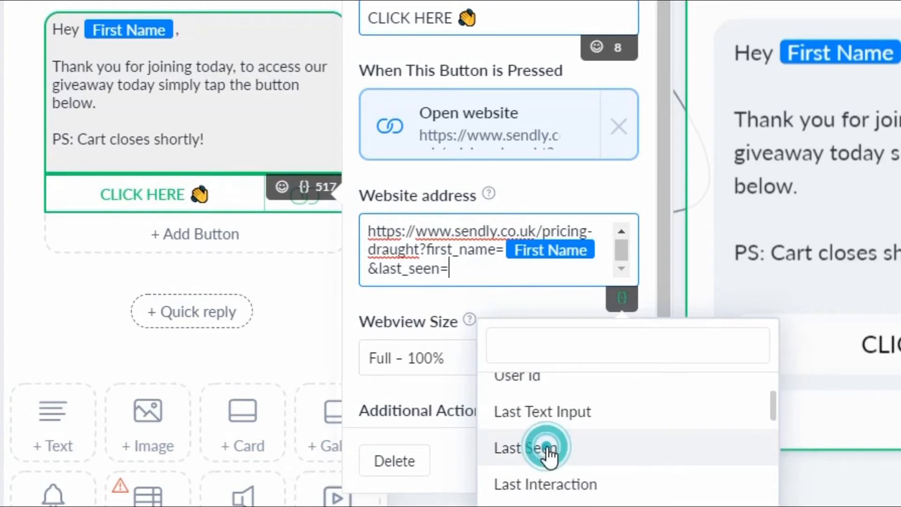
click(584, 275)
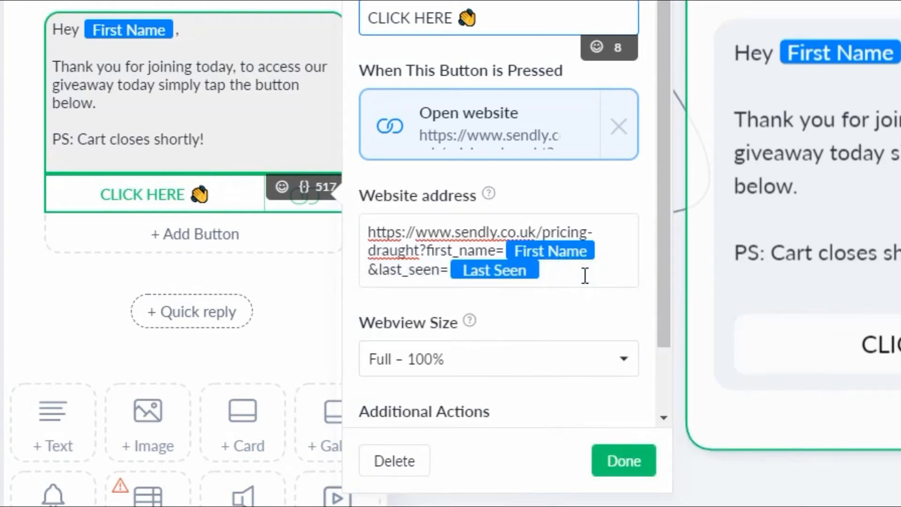
click(623, 461)
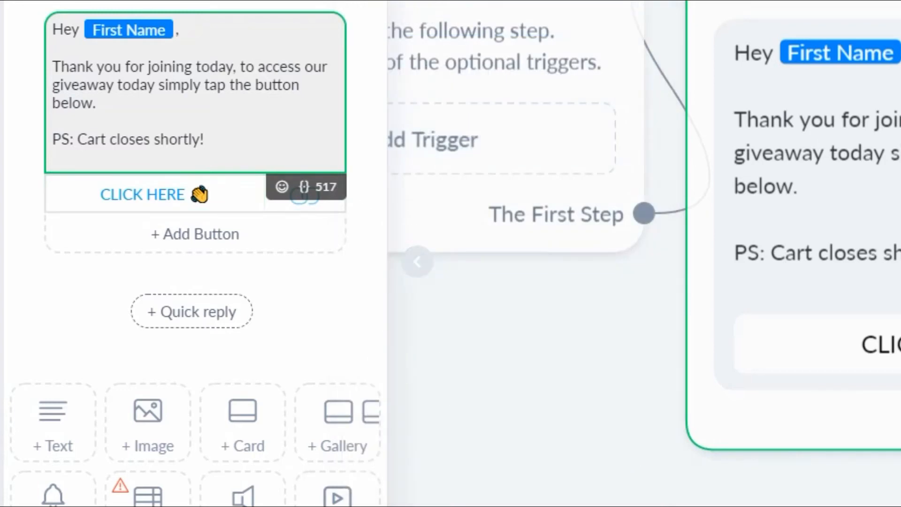
click(610, 423)
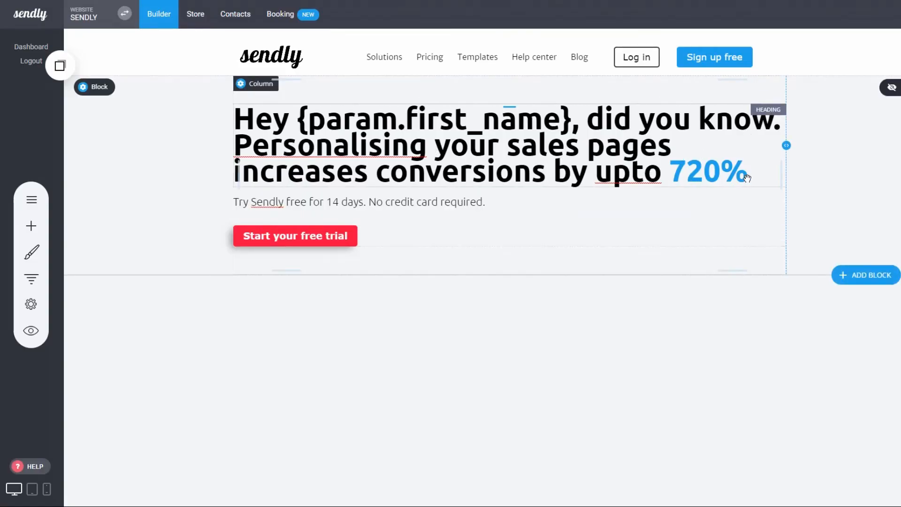
In the Sendly builder, leave a blank line below the heading's "720%" and add "I can see that you last interacted with us was"
double_click(762, 177)
click(761, 175)
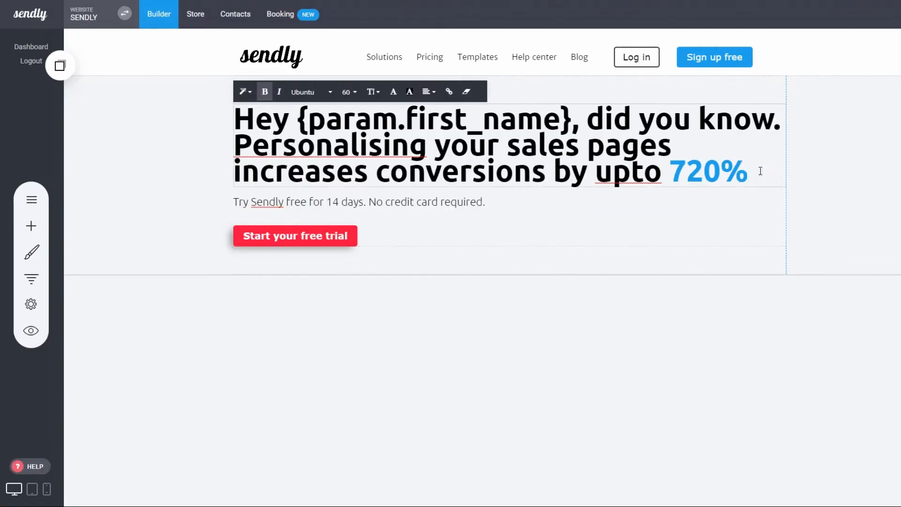
key(Return)
key(Return)
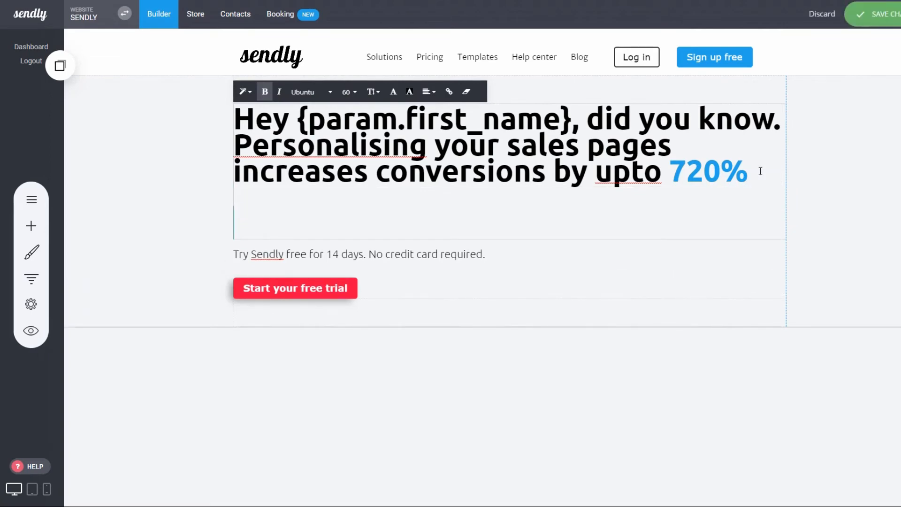
text(Ic)
key(BackSpace)
text(can see r)
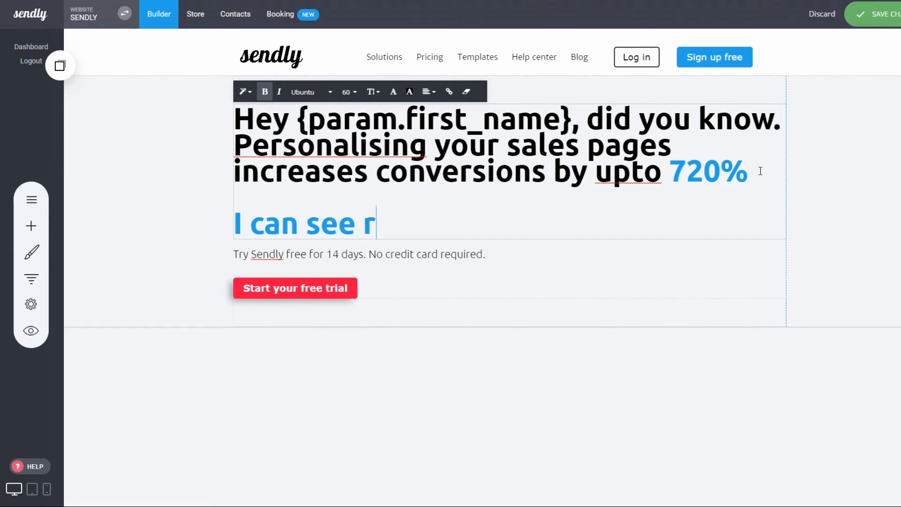
key(BackSpace)
text(taht)
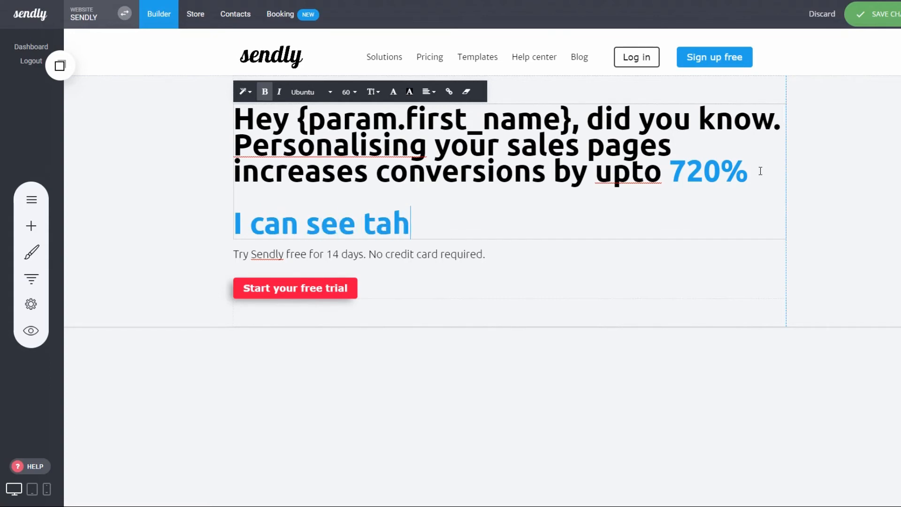
key(BackSpace)
key(BackSpace)
key(BackSpace)
text(hat you)
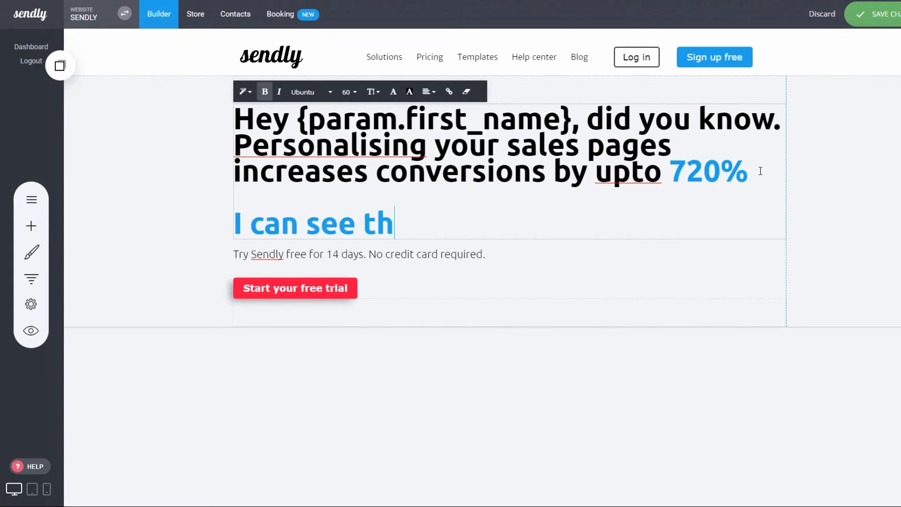
text( last)
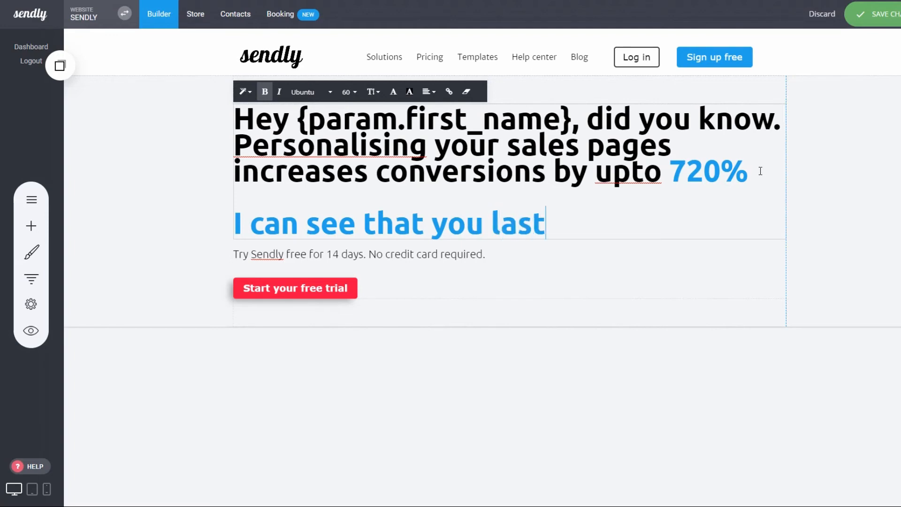
text( vi)
key(BackSpace)
key(BackSpace)
text(in)
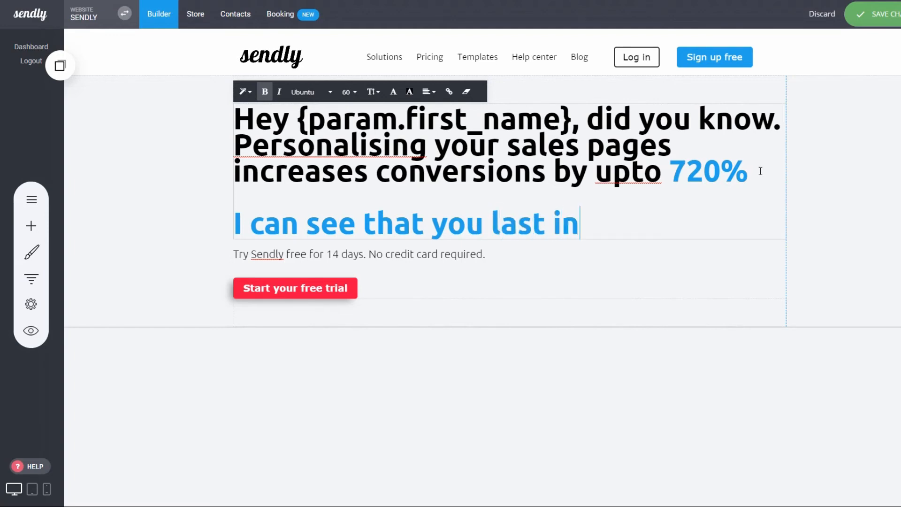
text(teracted w)
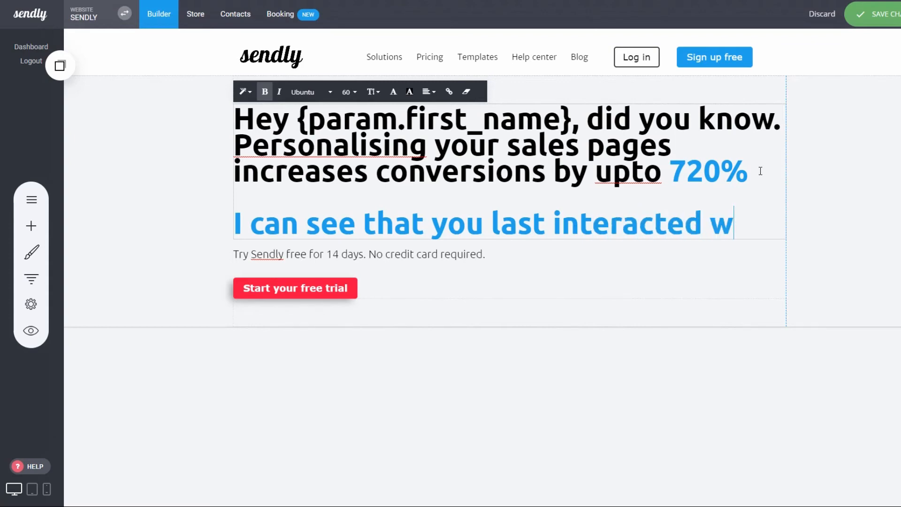
text(ith us)
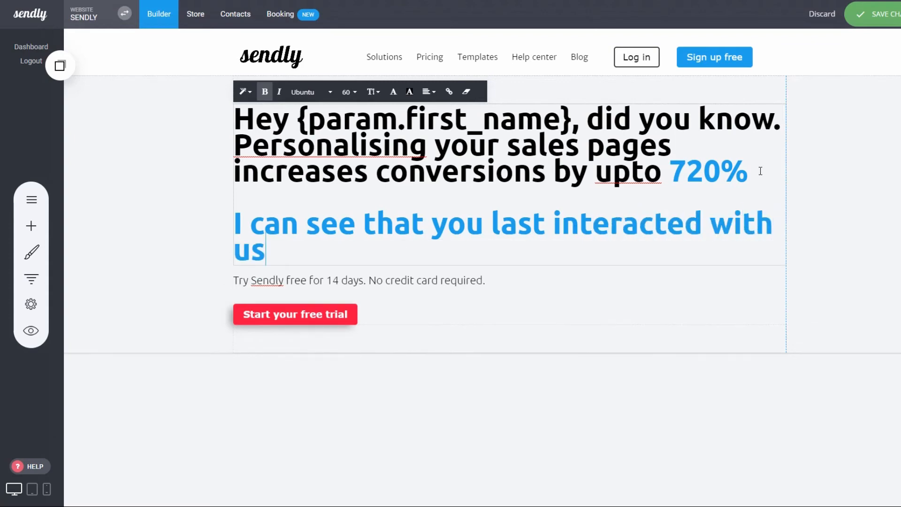
text( was)
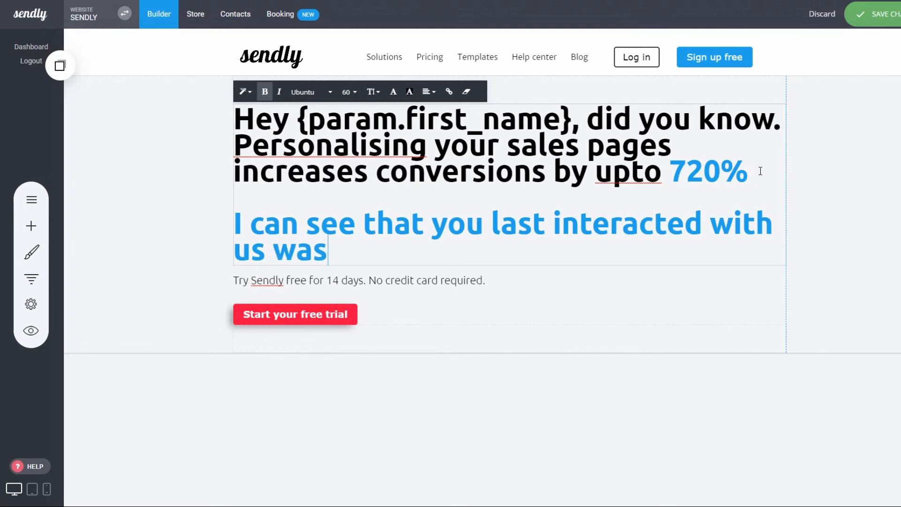
text(: {param)
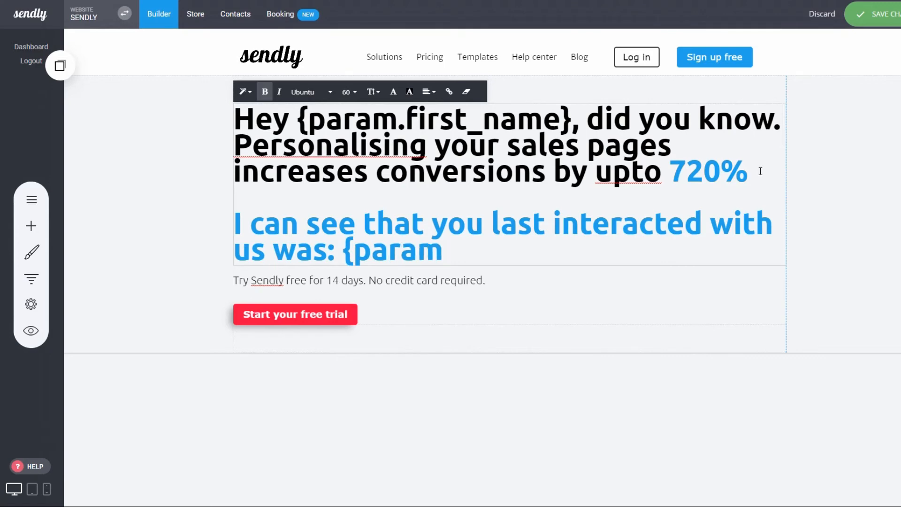
text(.last_)
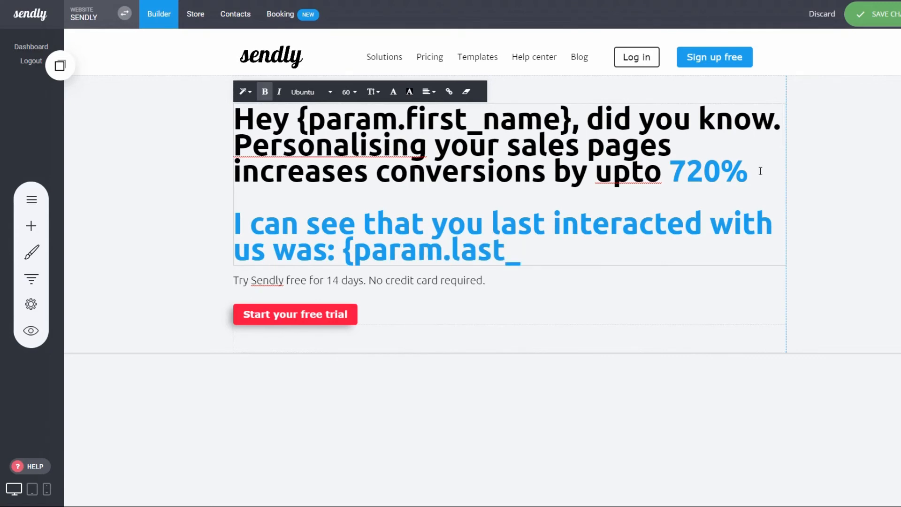
text(seen)
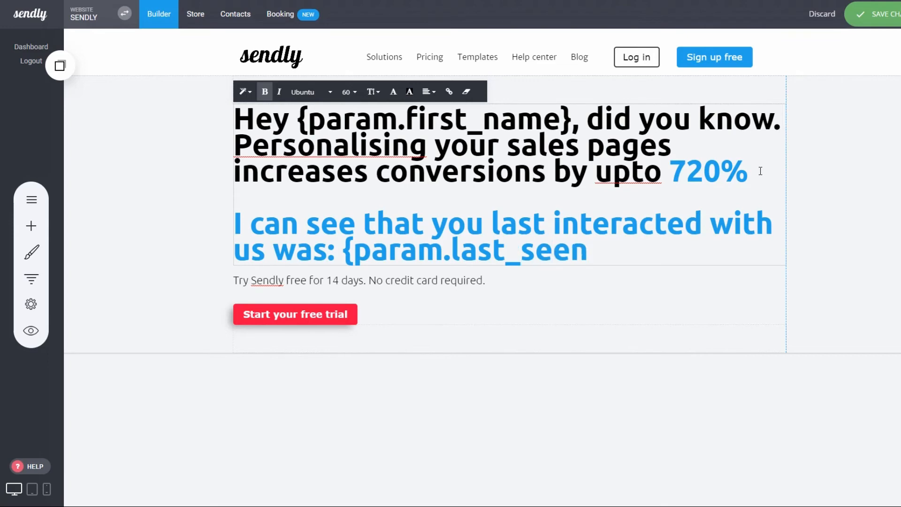
text(})
Complete the new heading line with ": {param.last_seen}" and save the page changes
click(819, 159)
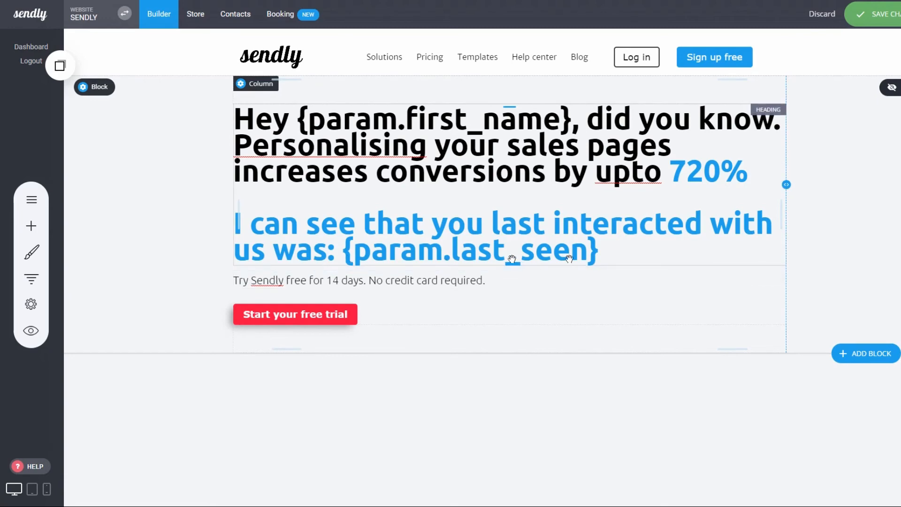
click(866, 28)
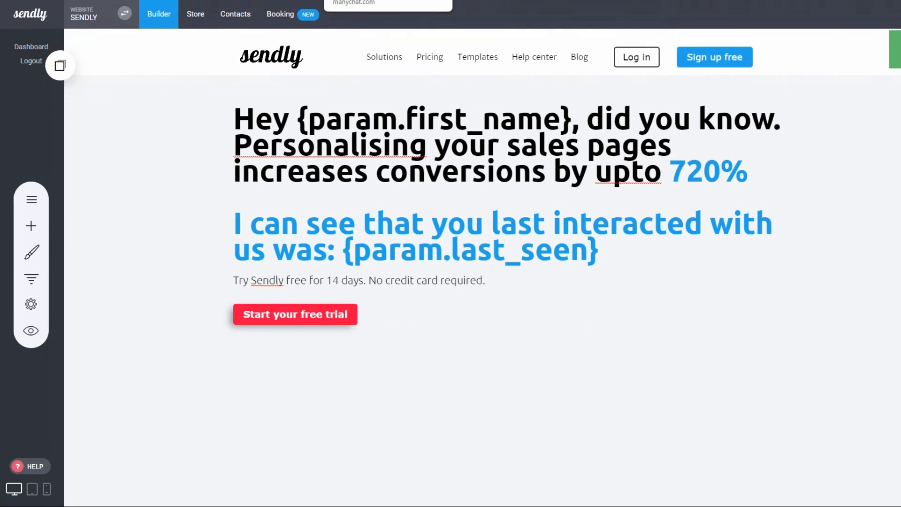
Switch to ManyChat, preview the flow in Messenger, and examine the heading on the page behind the newest message's CLICK HERE button
click(362, 0)
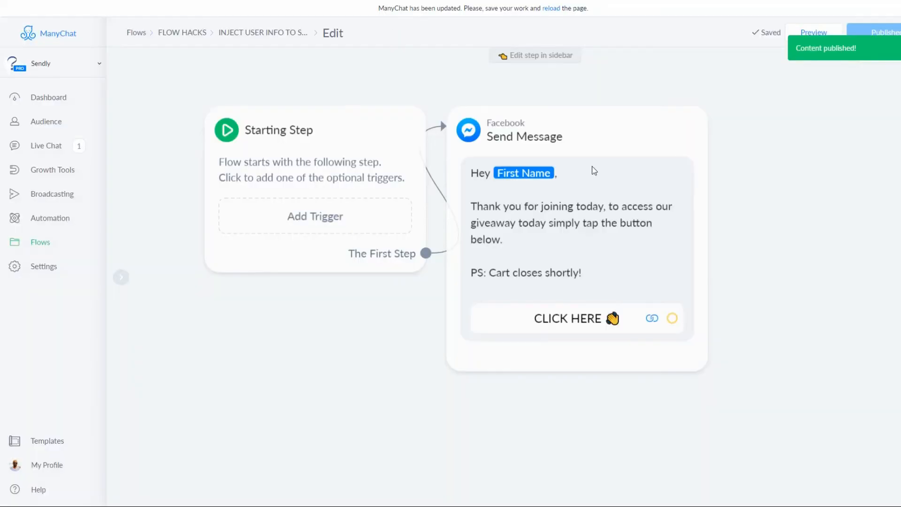
click(813, 33)
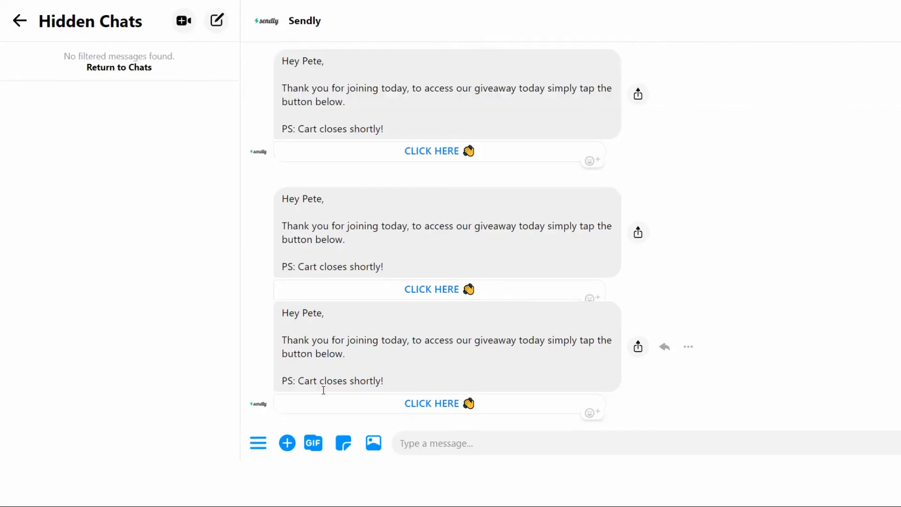
click(441, 402)
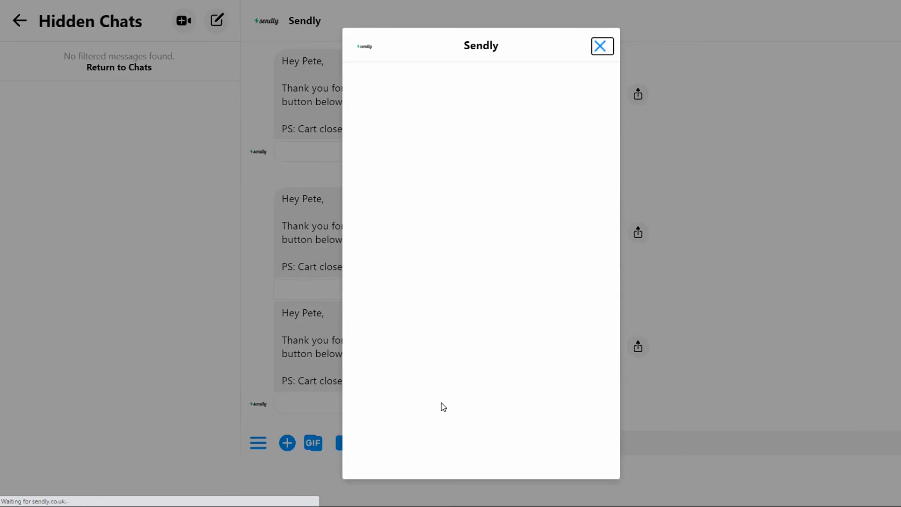
scroll(399, 279, down, 1)
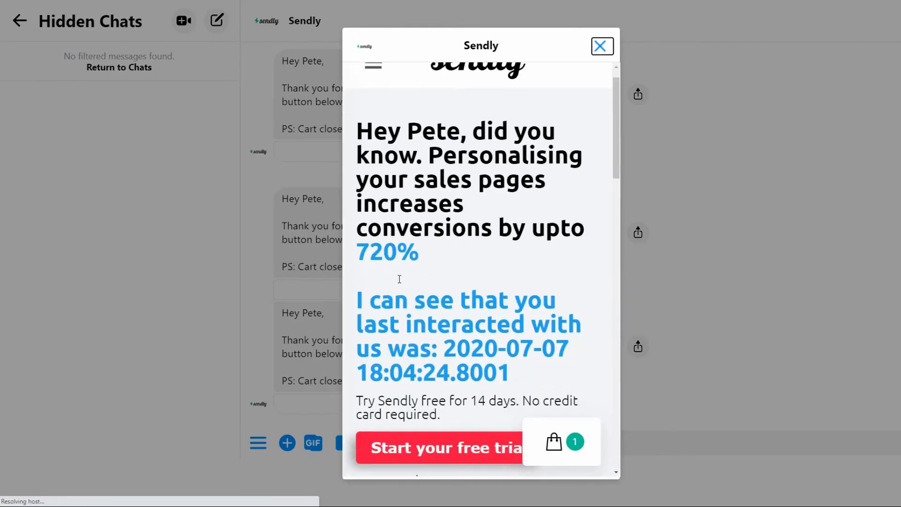